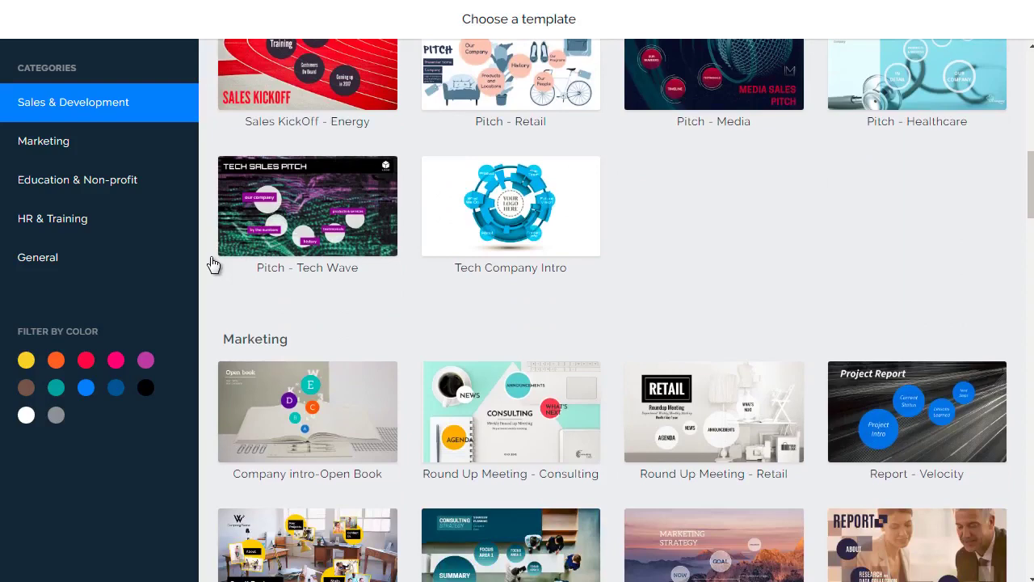
Browse the presentation templates across the categories from Sales & Development to General
scroll(210, 304, down, 3)
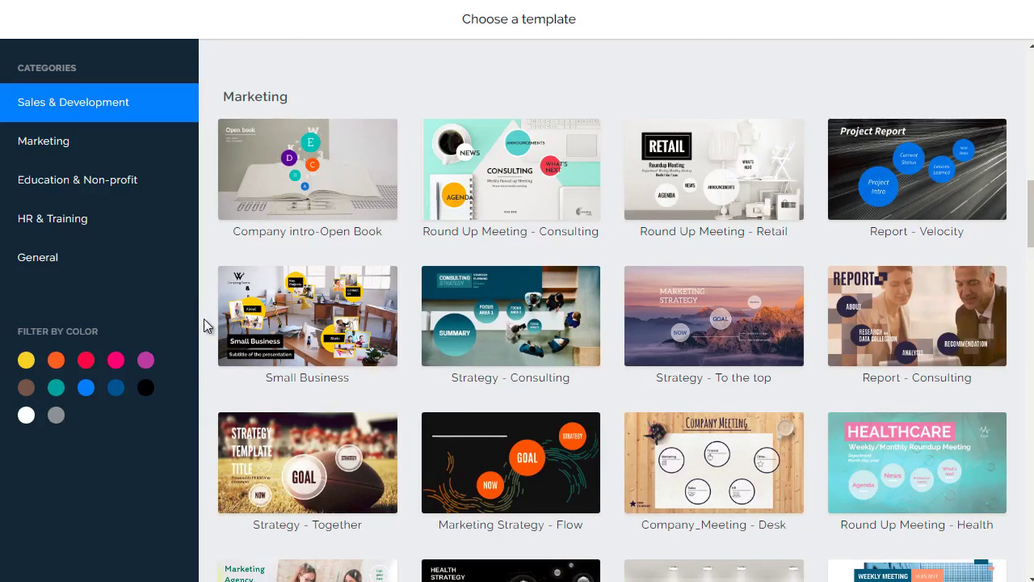
scroll(203, 325, down, 1)
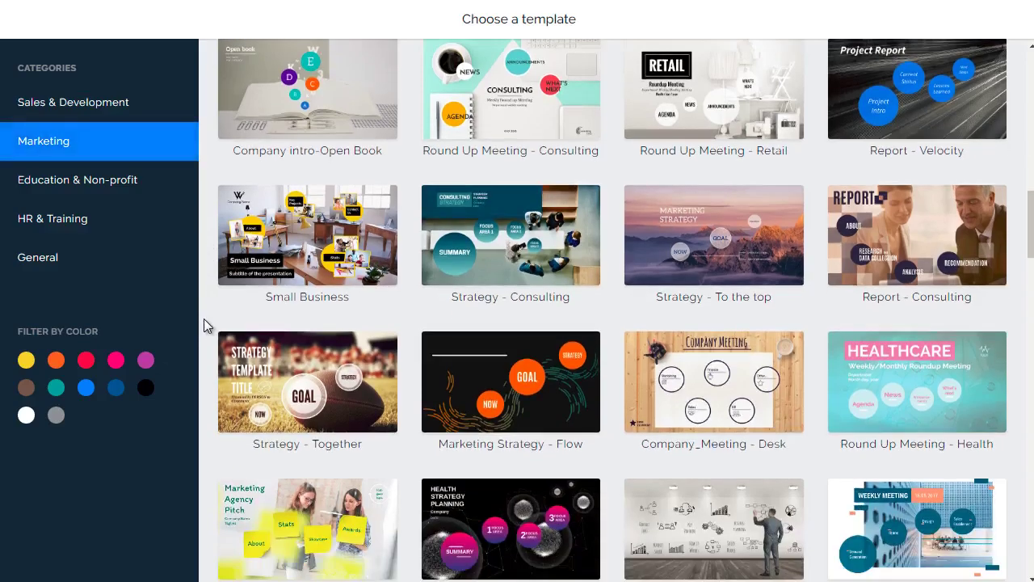
scroll(204, 323, down, 20)
scroll(205, 325, down, 10)
scroll(203, 324, down, 1)
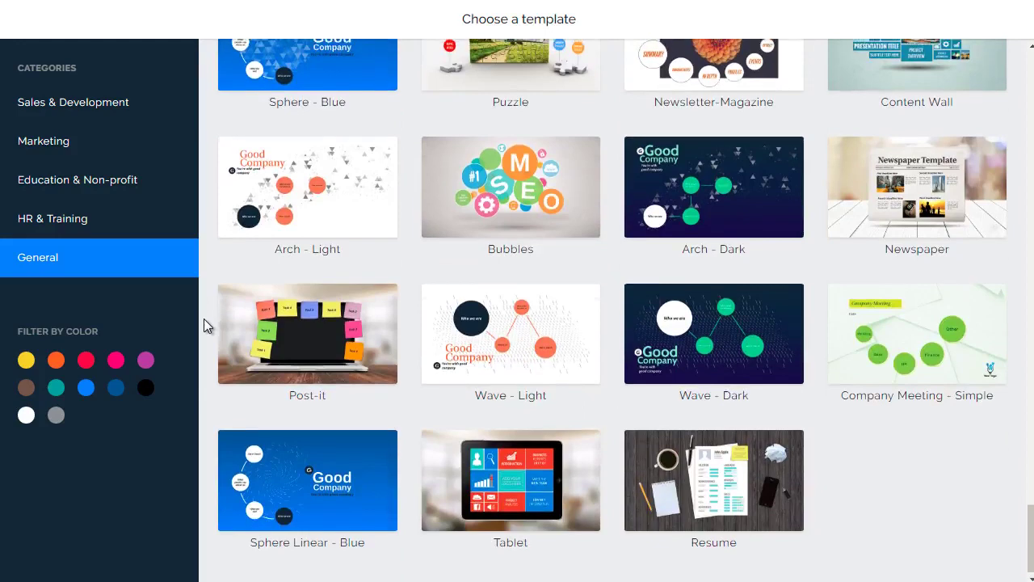
scroll(204, 318, up, 6)
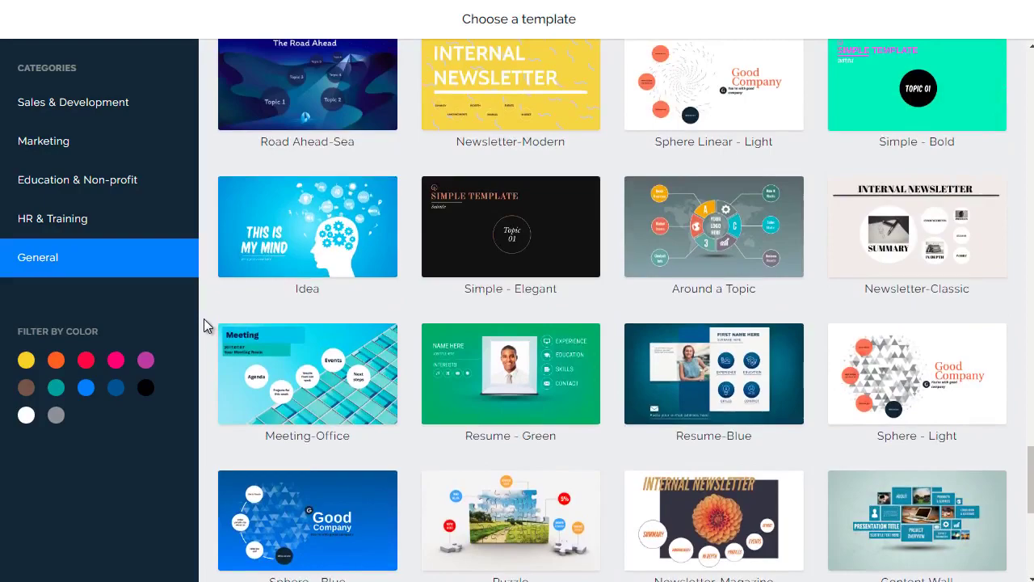
scroll(204, 318, up, 20)
scroll(204, 318, up, 8)
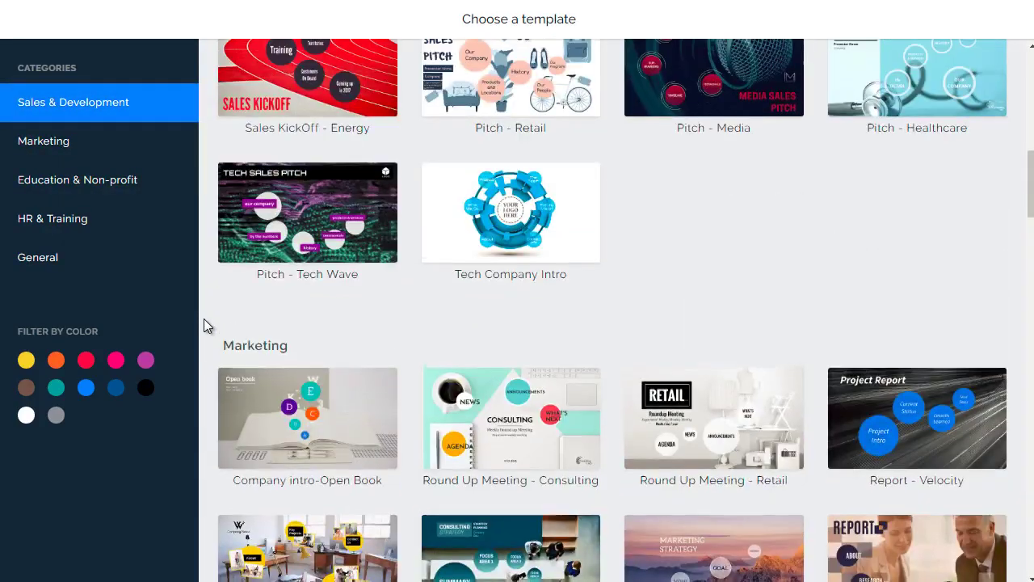
scroll(203, 318, down, 1)
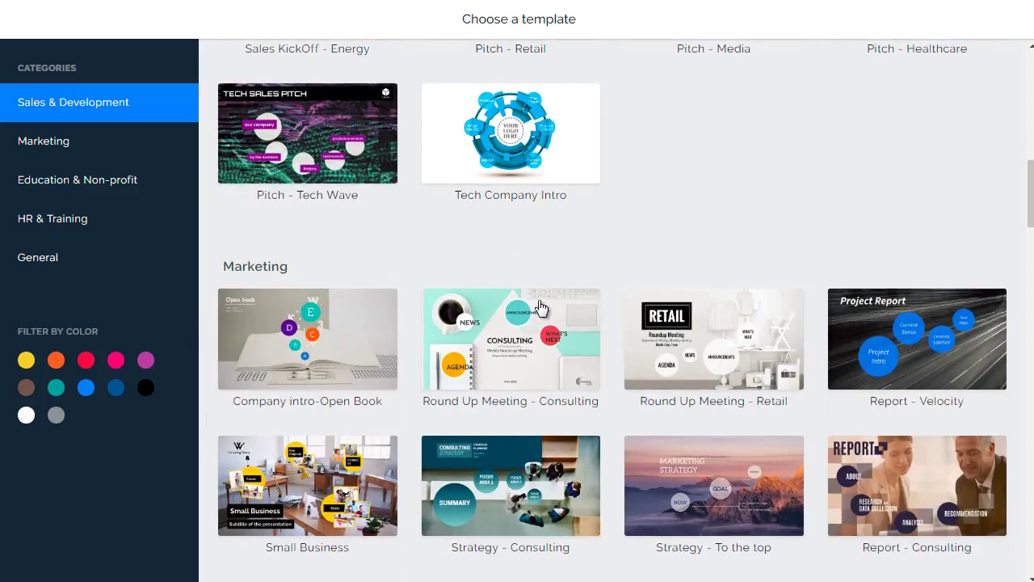
scroll(531, 363, up, 8)
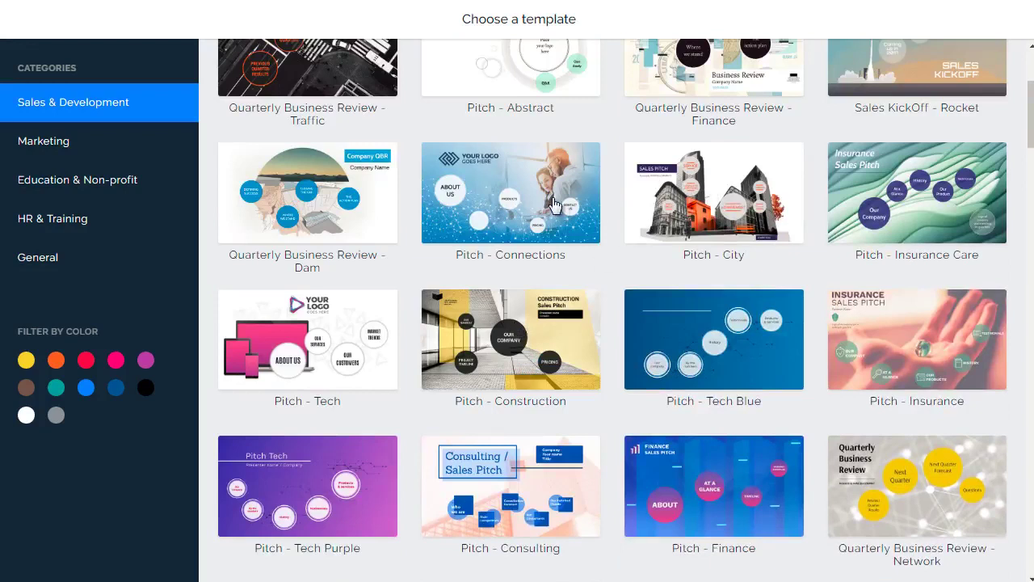
Preview several views of the Pitch - City template and create the presentation from it
click(688, 192)
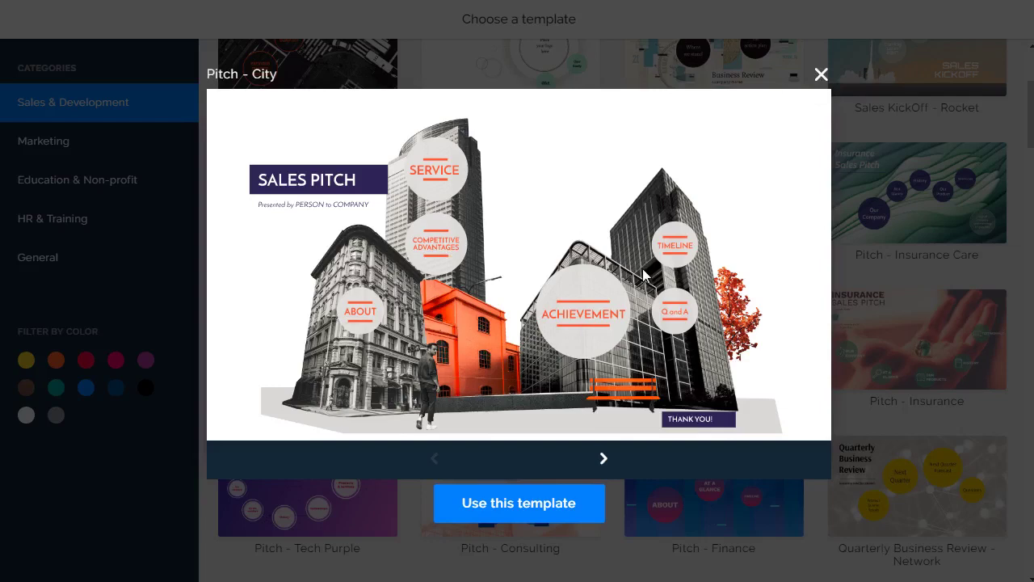
click(602, 459)
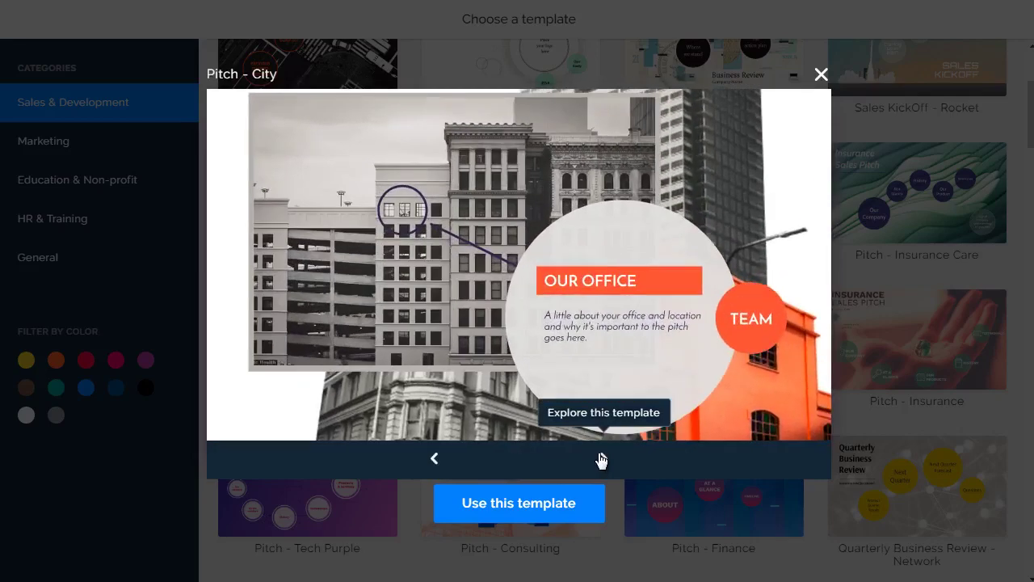
click(602, 458)
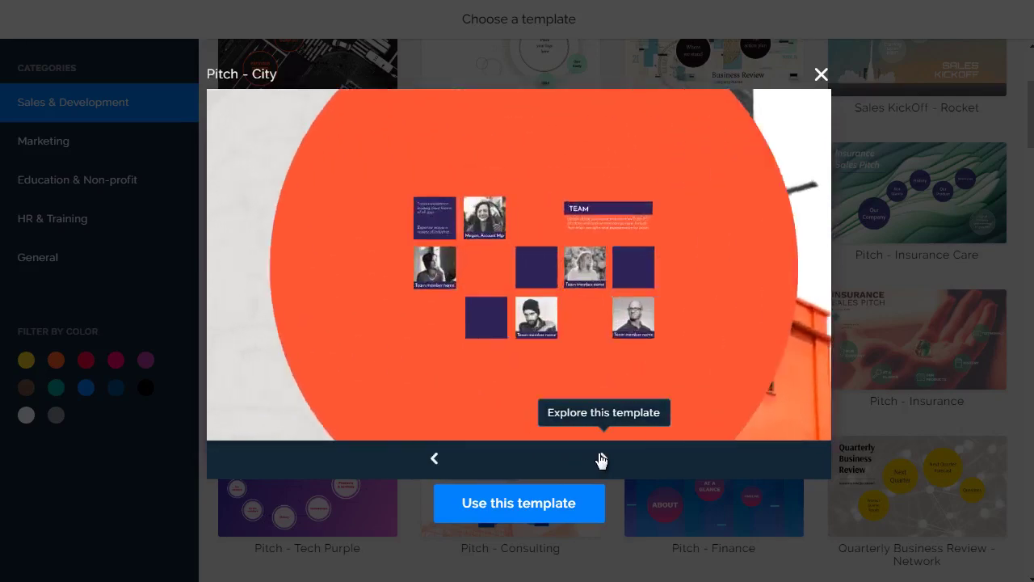
click(602, 458)
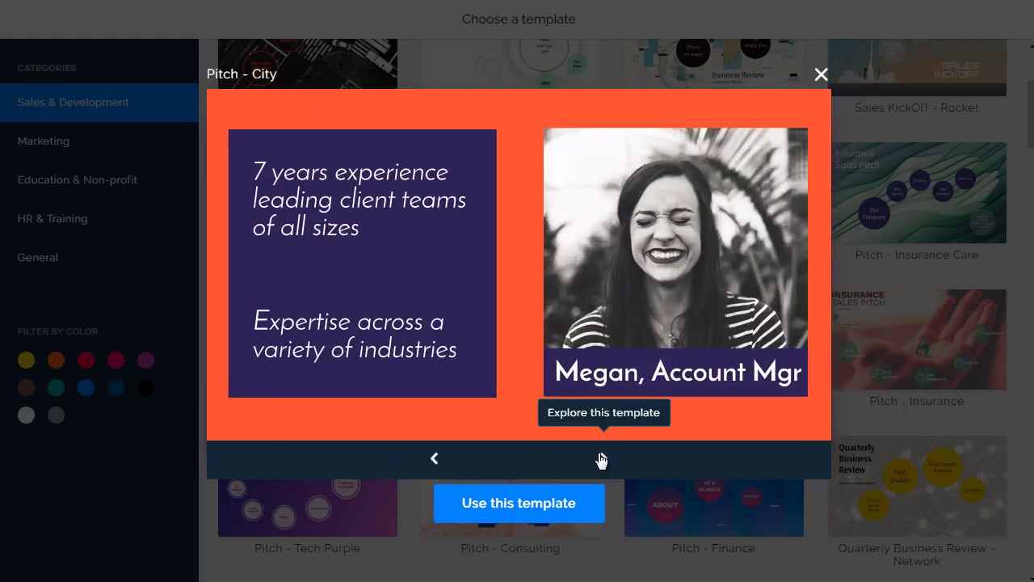
click(602, 458)
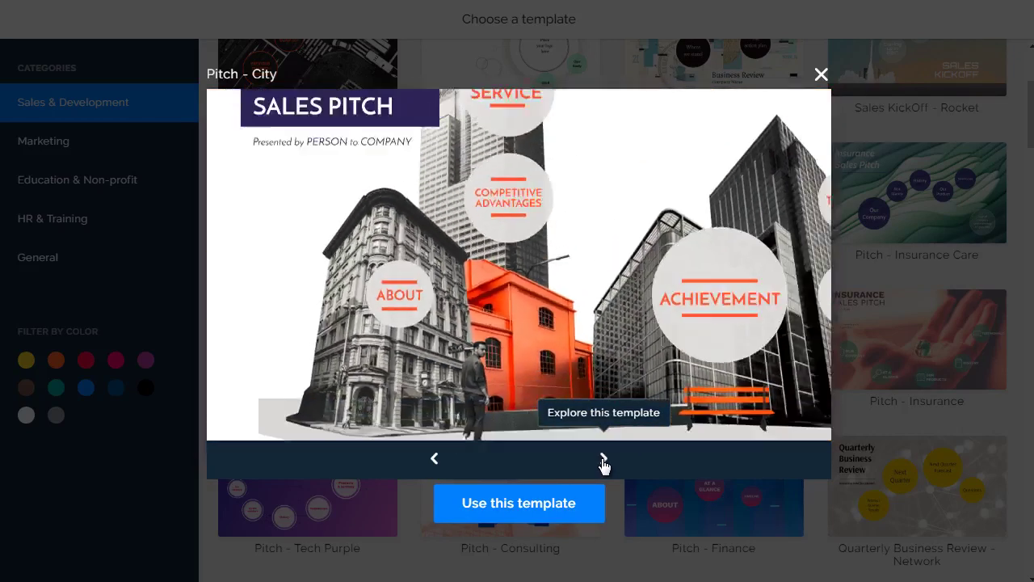
click(521, 508)
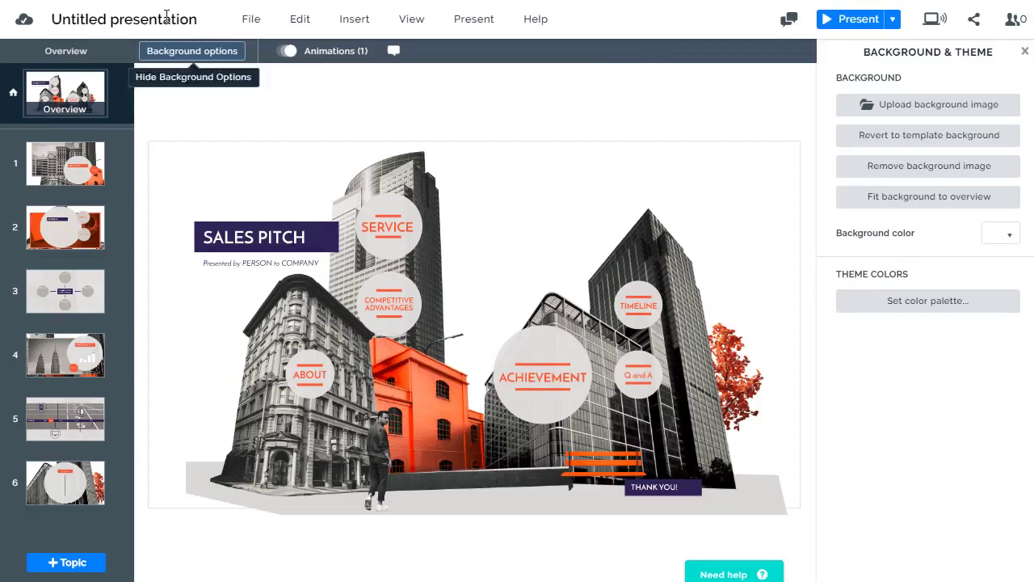
Rename the untitled presentation as Sales Pitch 1
click(106, 25)
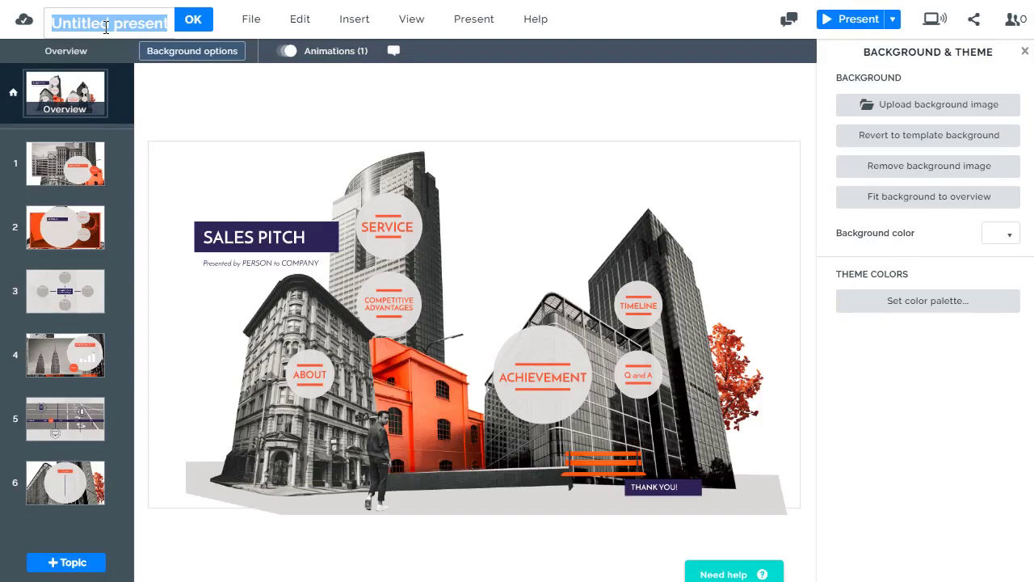
text(T)
key(BackSpace)
text(Sales Pitch 1)
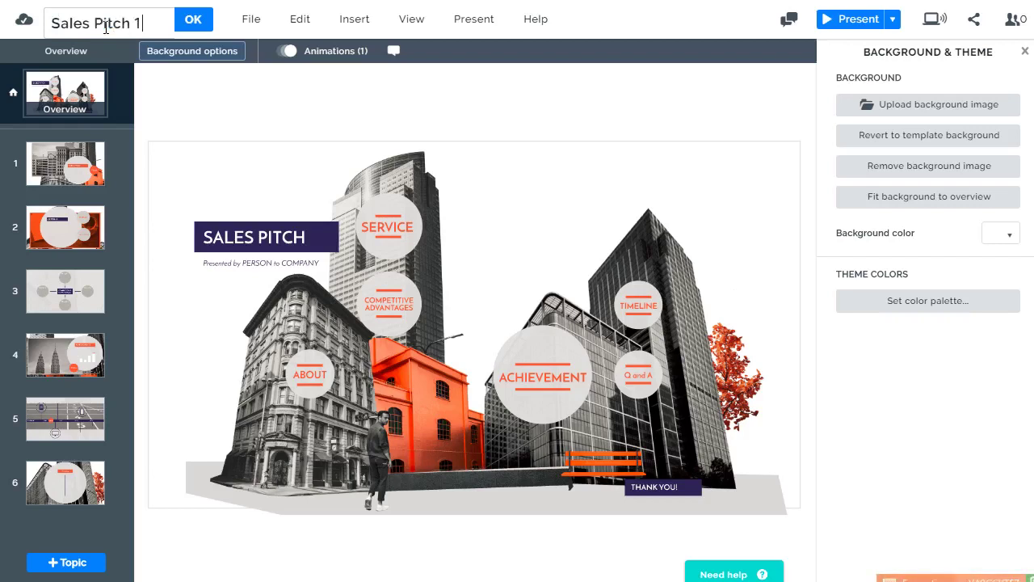
click(194, 18)
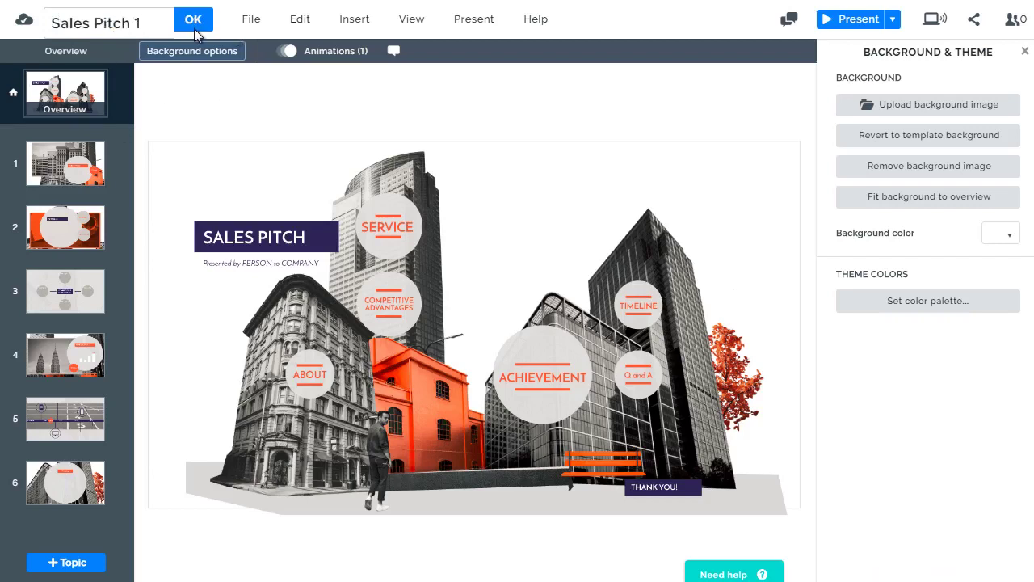
View the presentation's info and close it
click(246, 33)
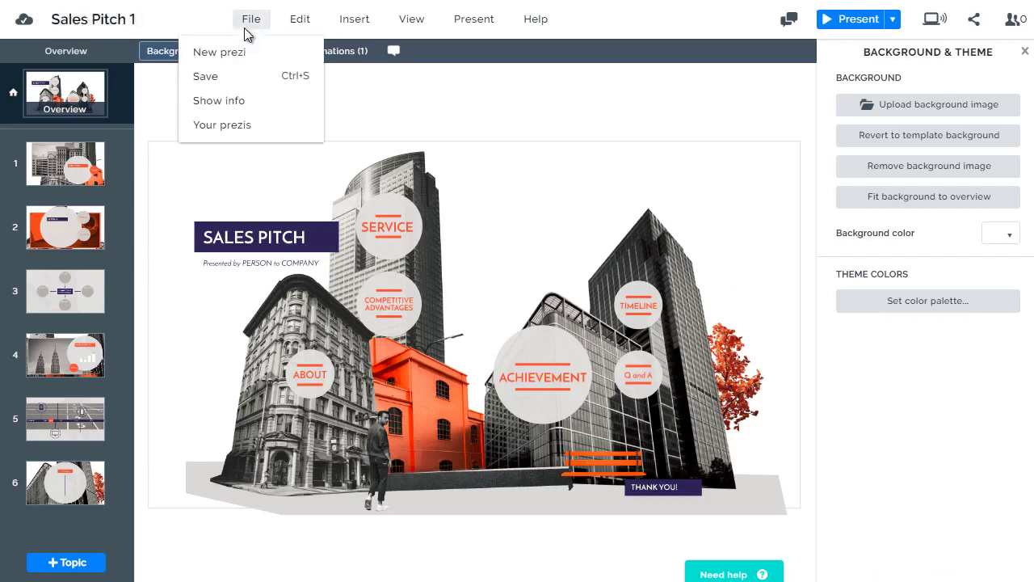
click(242, 106)
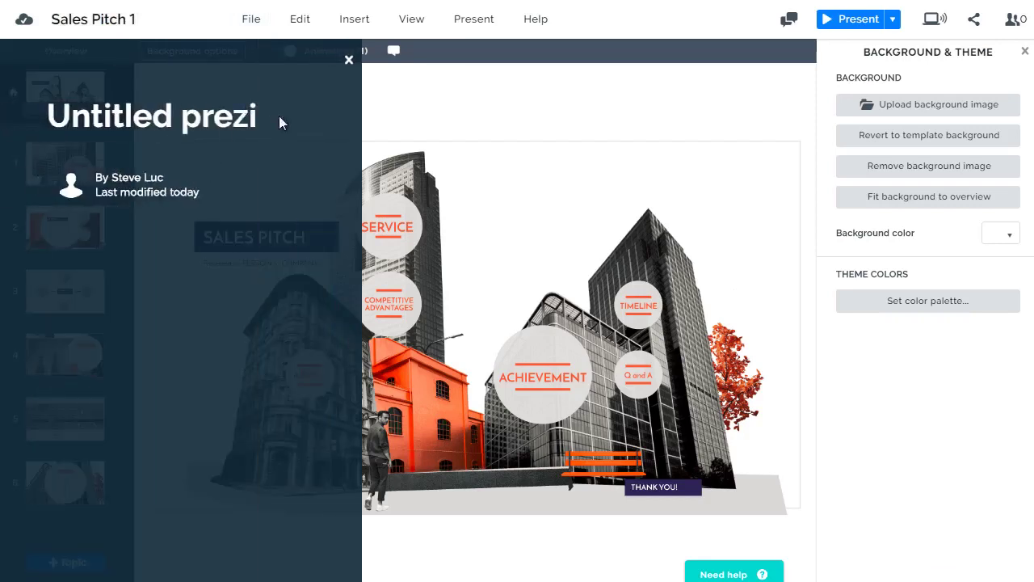
click(349, 61)
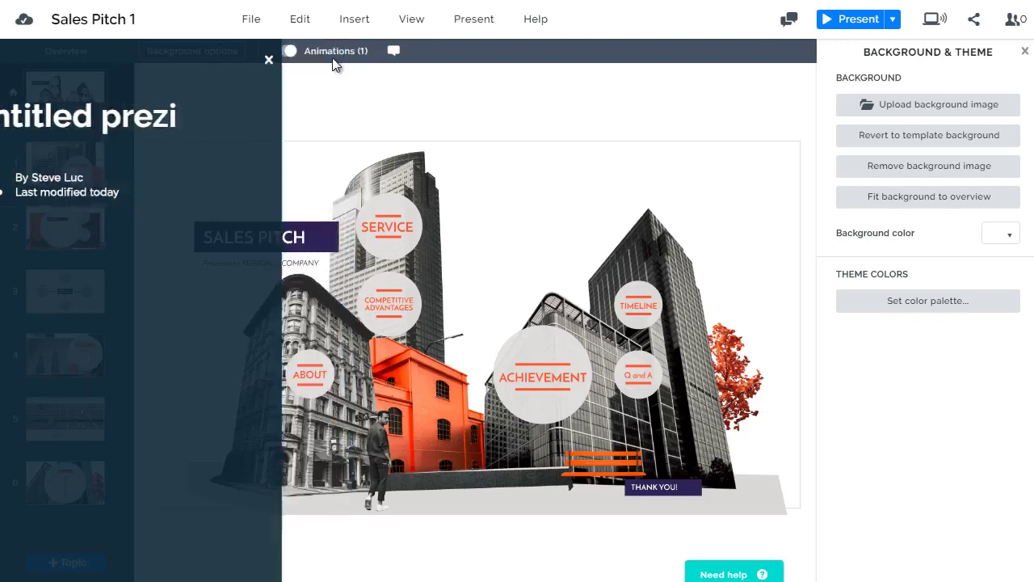
click(250, 21)
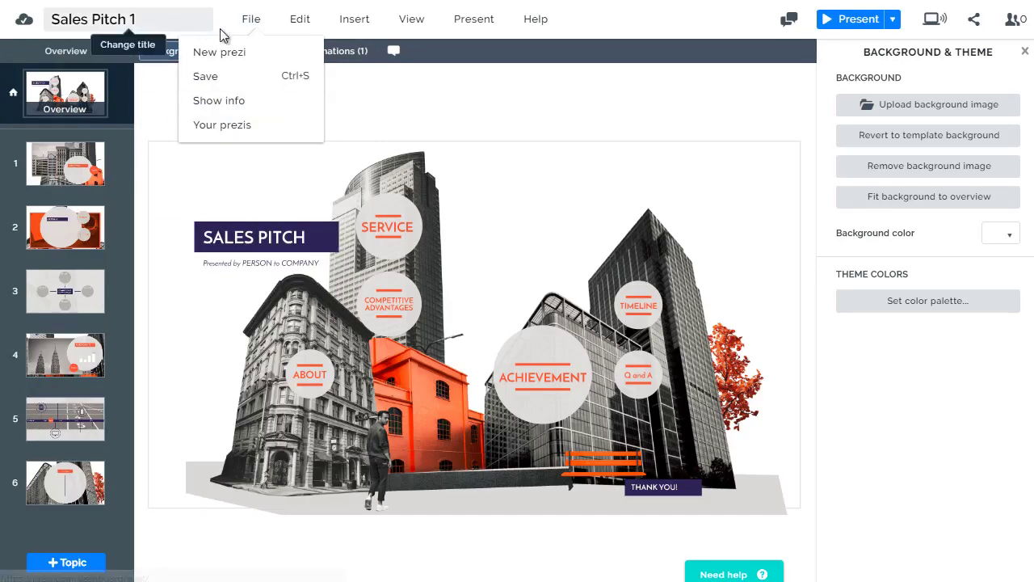
click(302, 28)
click(294, 24)
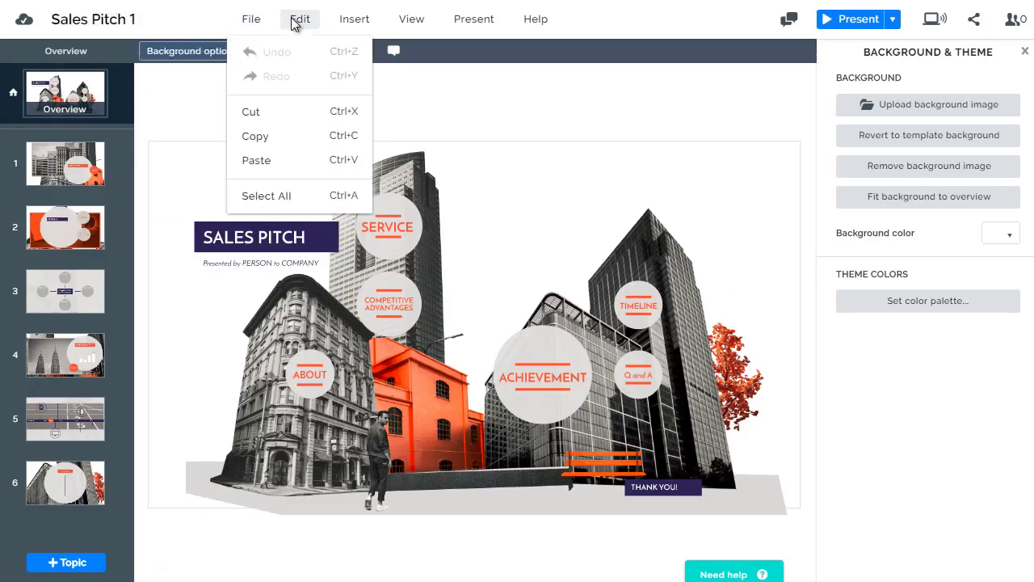
click(362, 20)
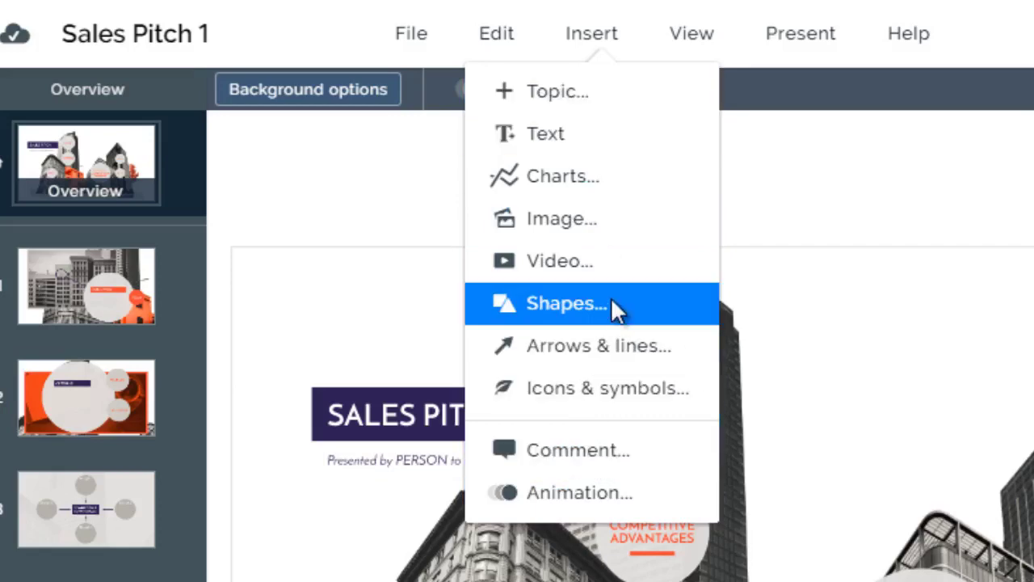
Hide the background and theme options and show them again
click(692, 34)
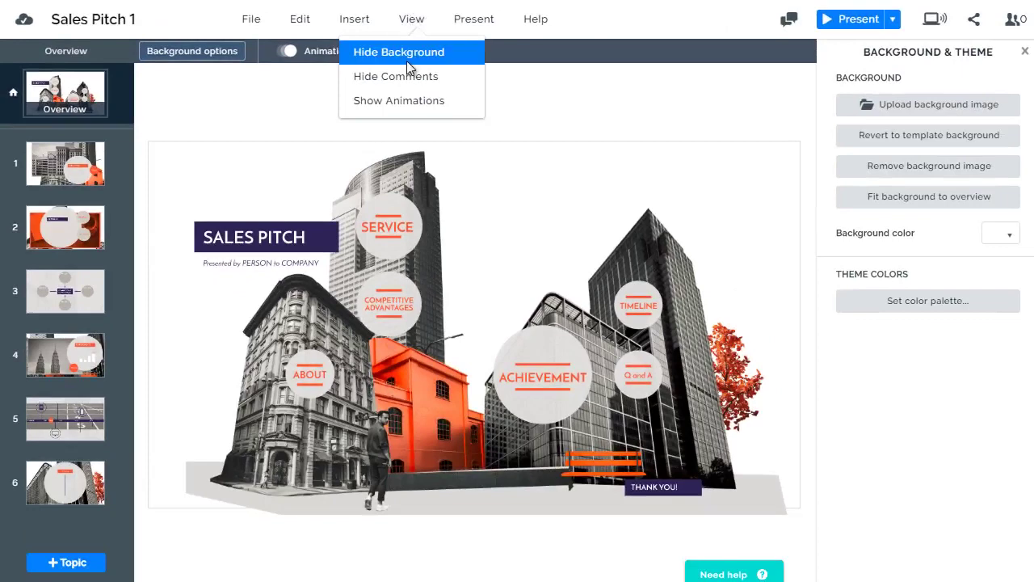
click(407, 59)
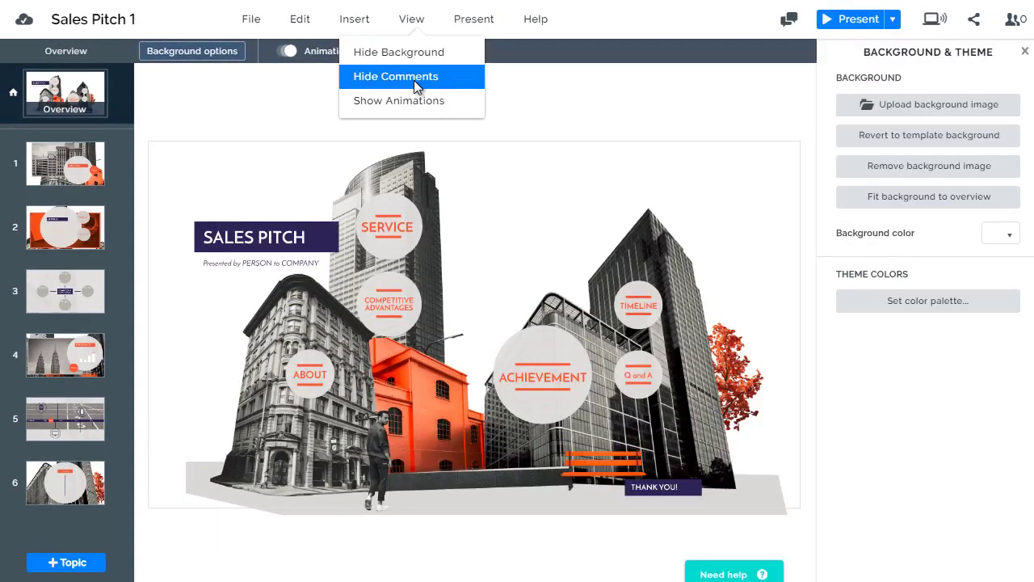
click(414, 101)
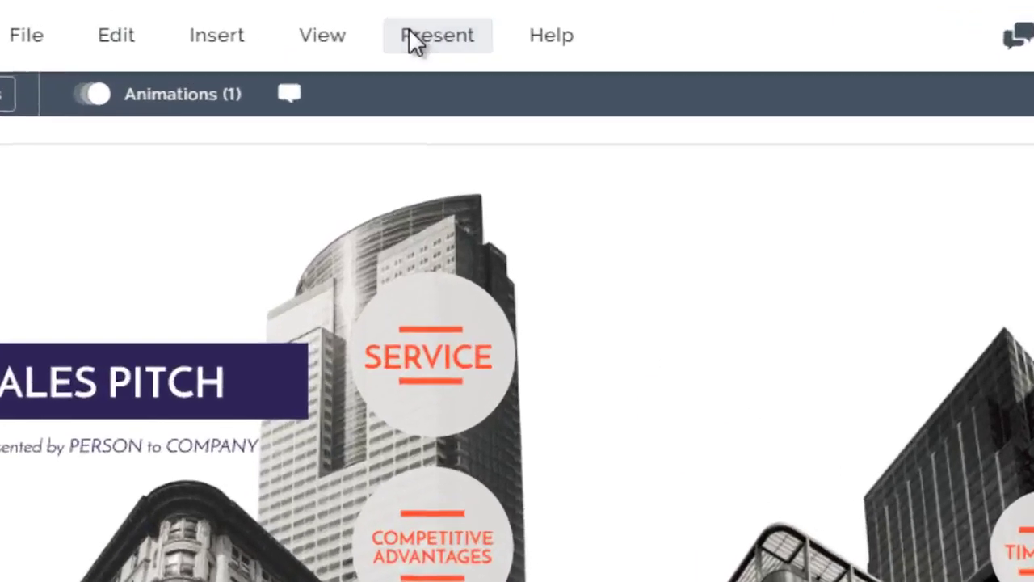
click(469, 19)
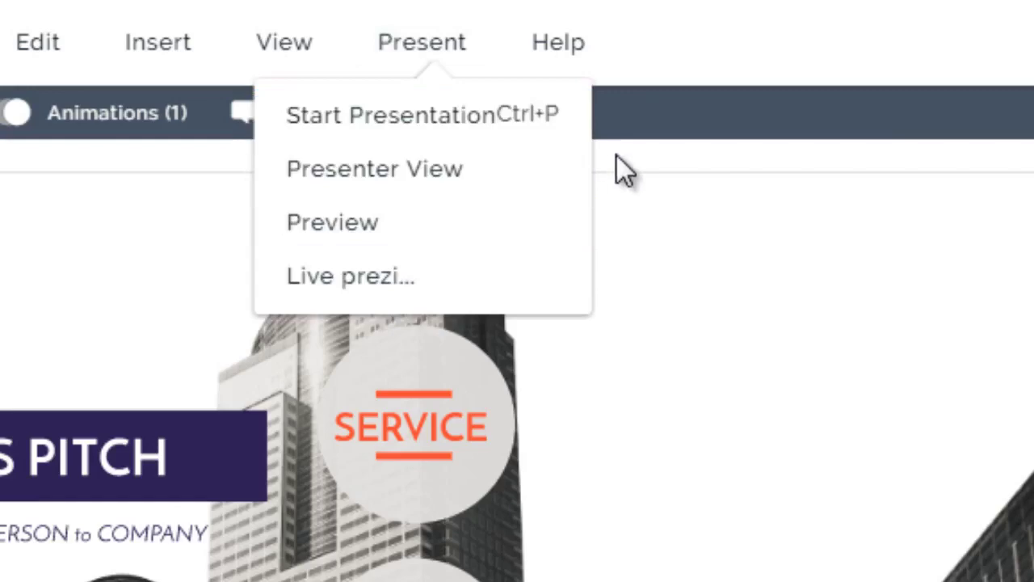
click(294, 41)
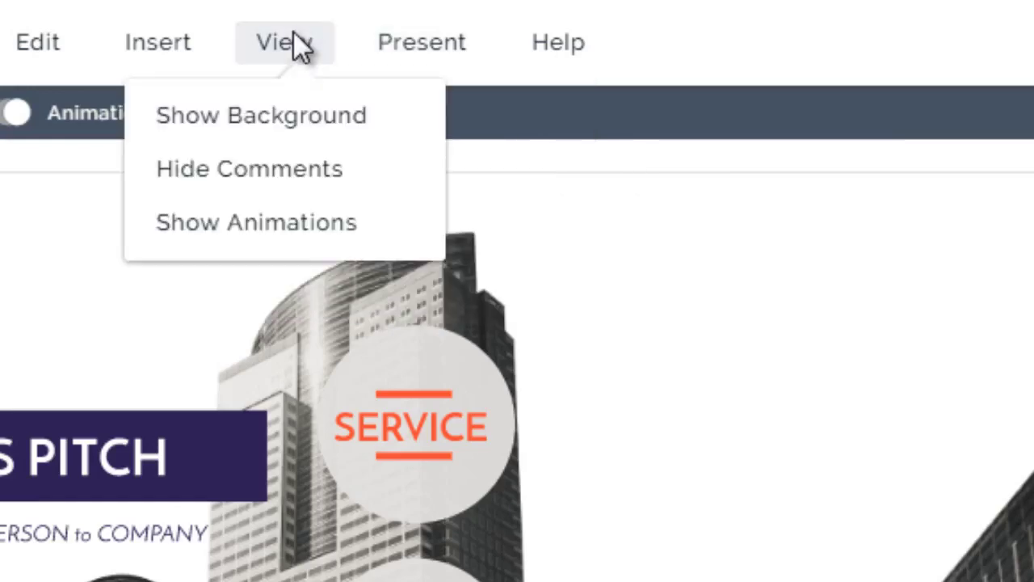
click(289, 141)
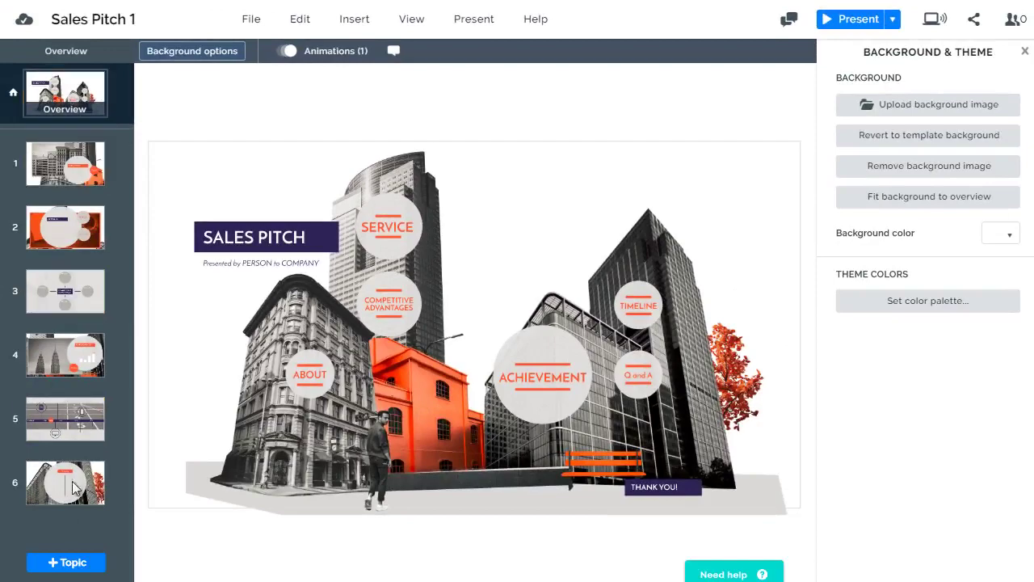
Open the Team page inside the About topic and show its animations
click(73, 180)
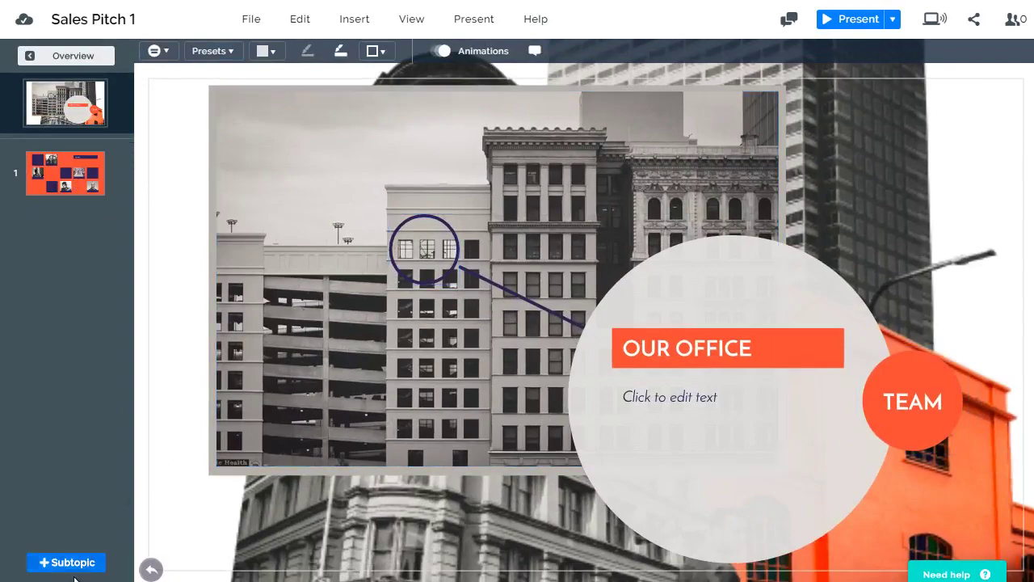
click(77, 173)
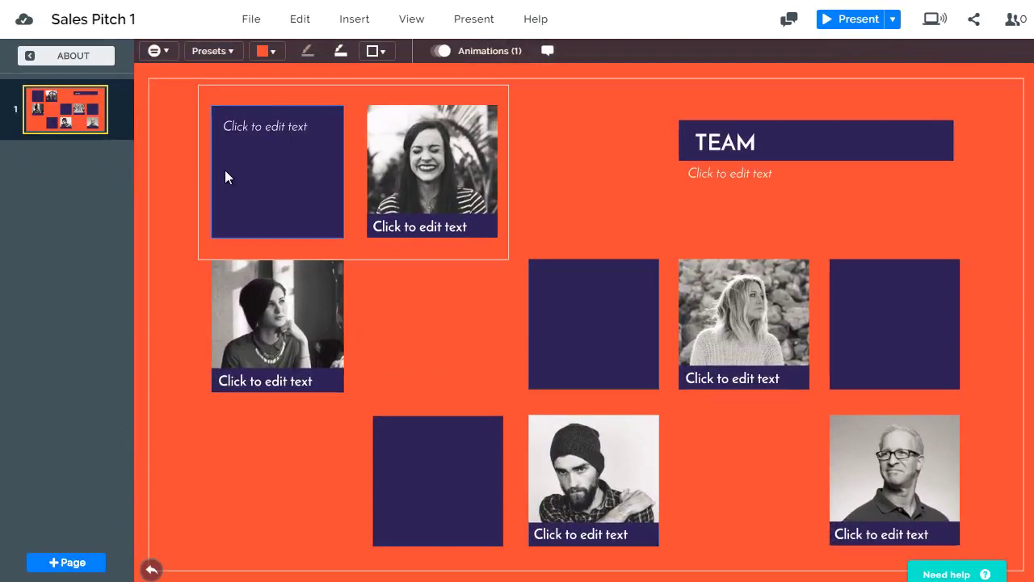
click(483, 50)
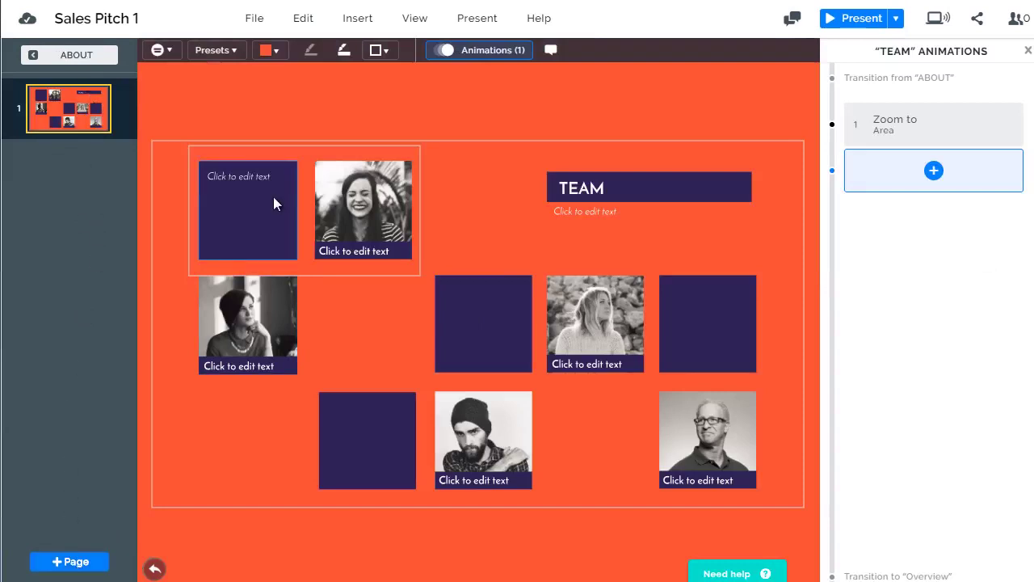
Return from the Team page to the presentation overview and select the SALES PITCH title text
click(72, 55)
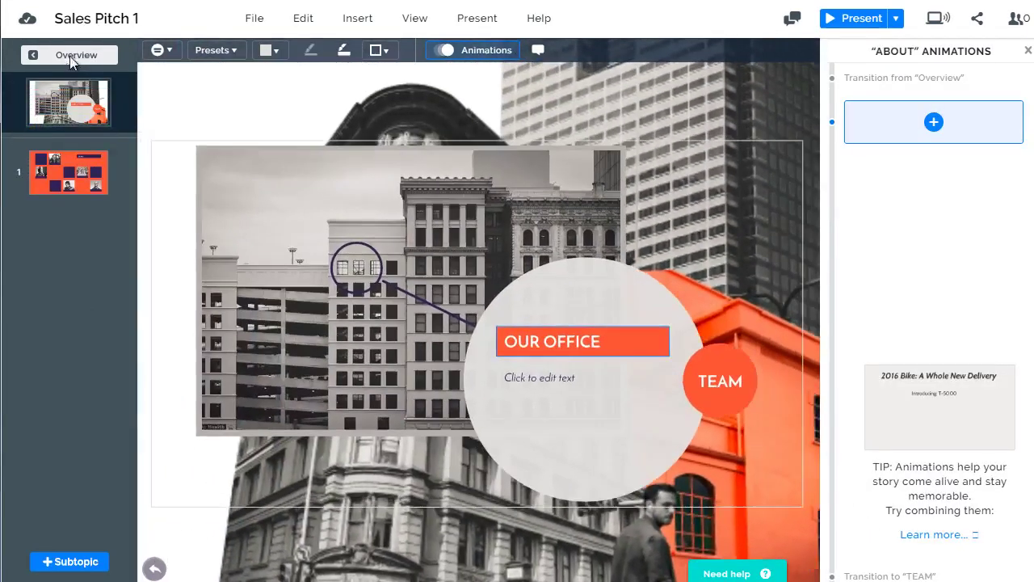
click(71, 59)
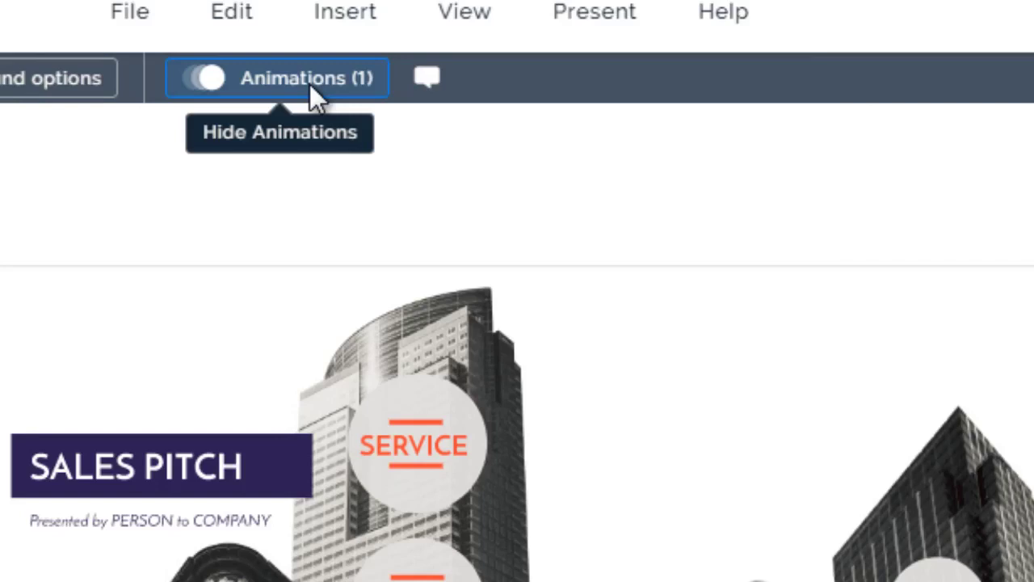
click(243, 447)
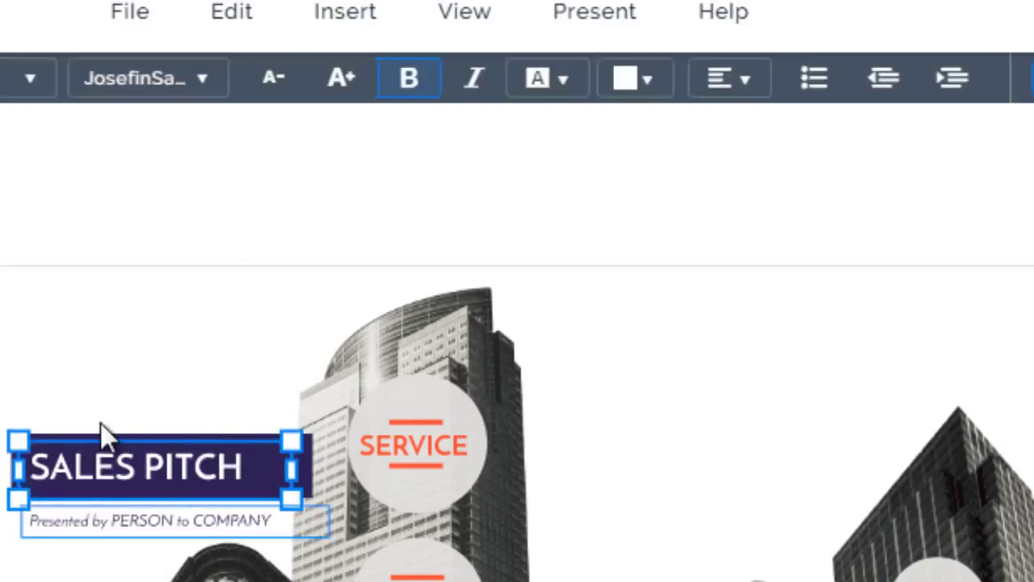